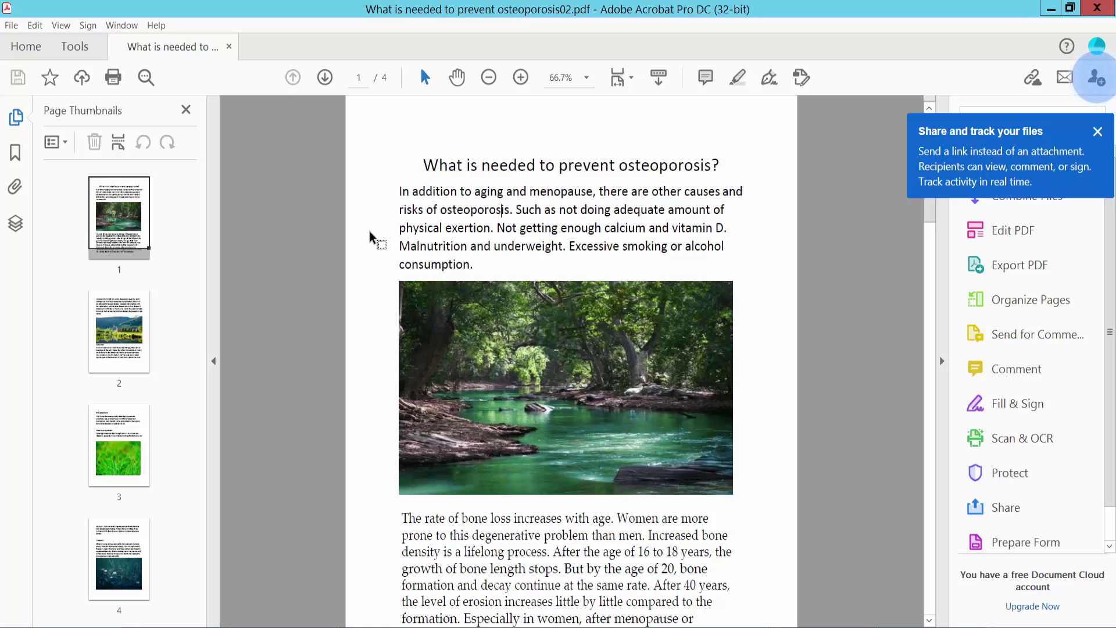
- Open the Print dialog for the osteoporosis PDF from the File menu, with Adobe PDF as printer
click(10, 27)
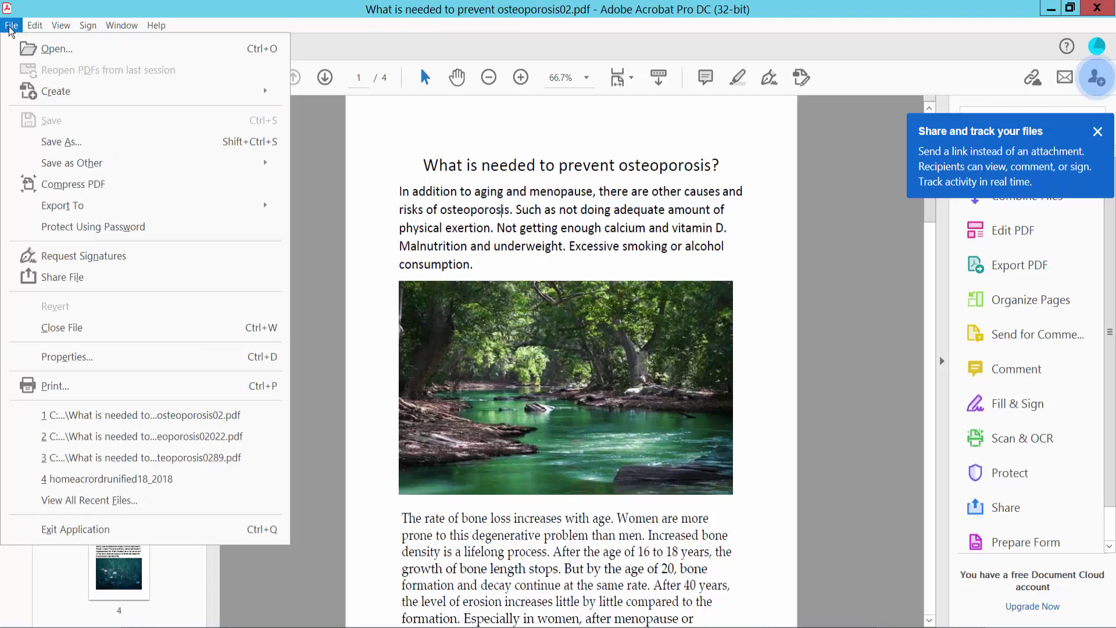
click(87, 385)
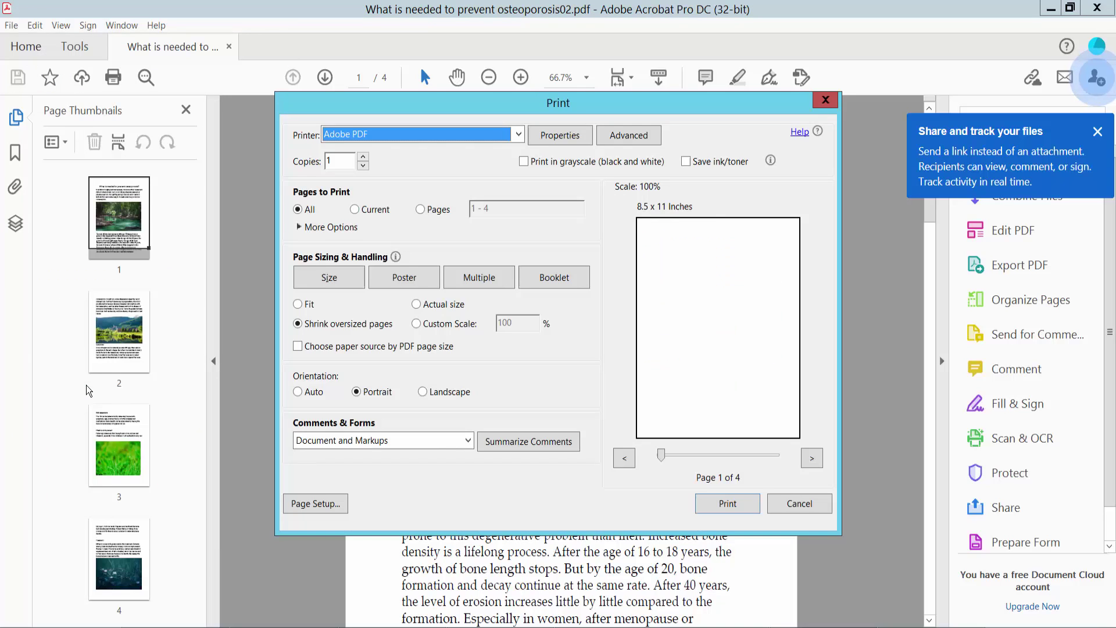
click(518, 135)
click(513, 137)
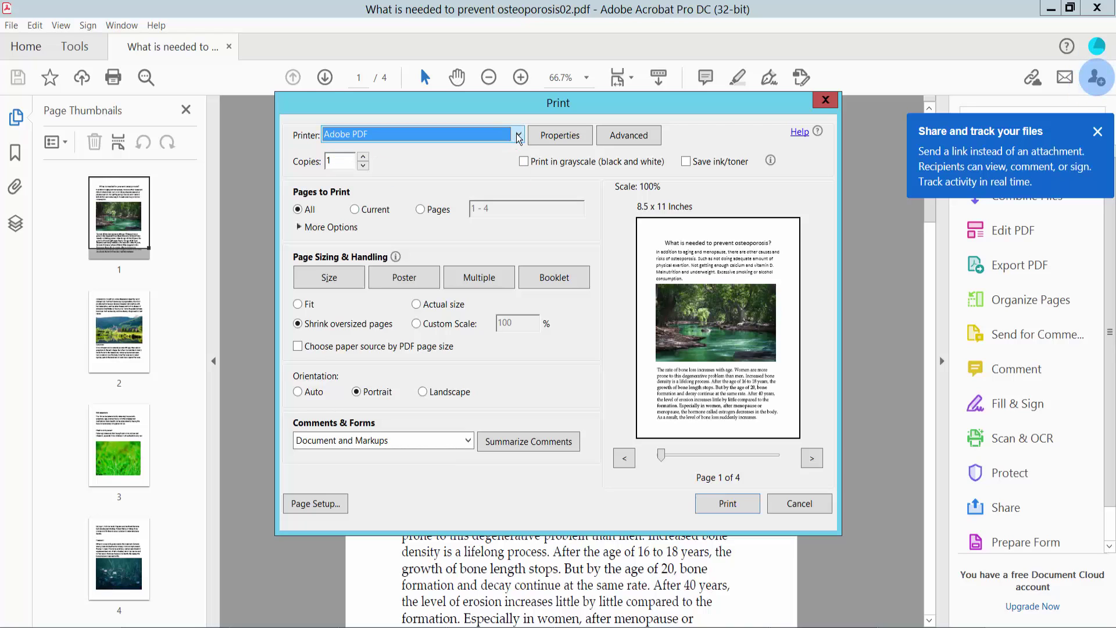
double_click(332, 160)
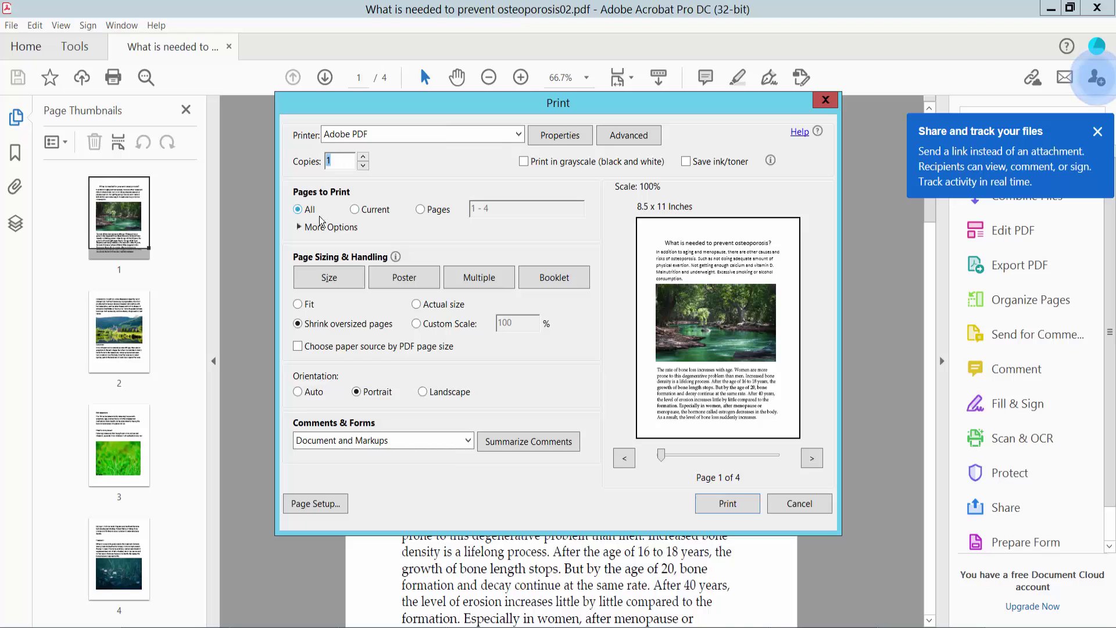
click(355, 212)
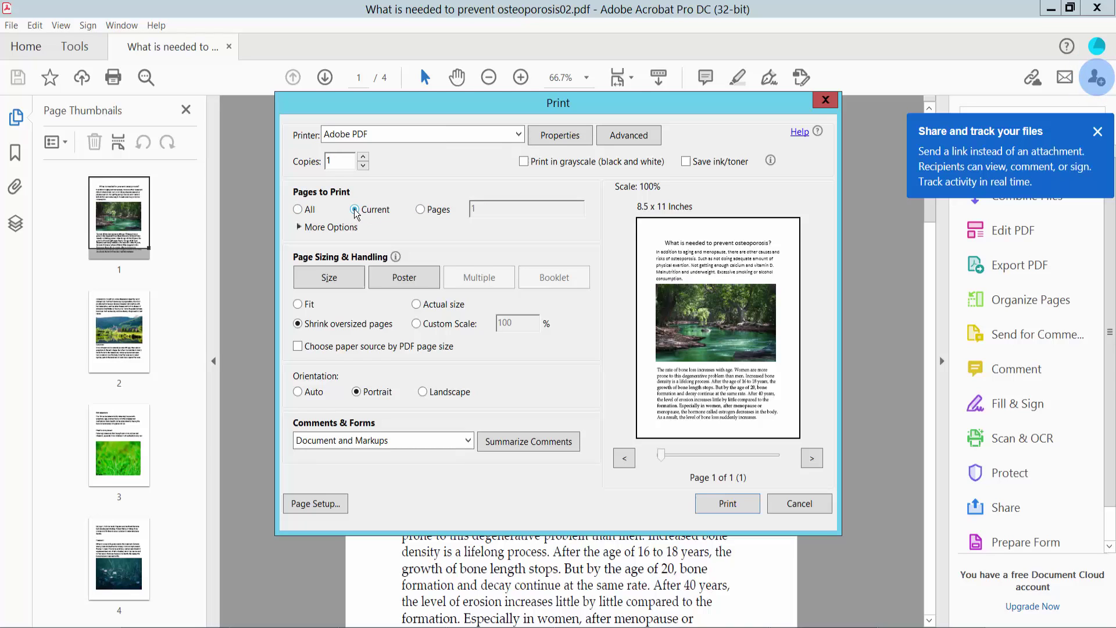
click(422, 210)
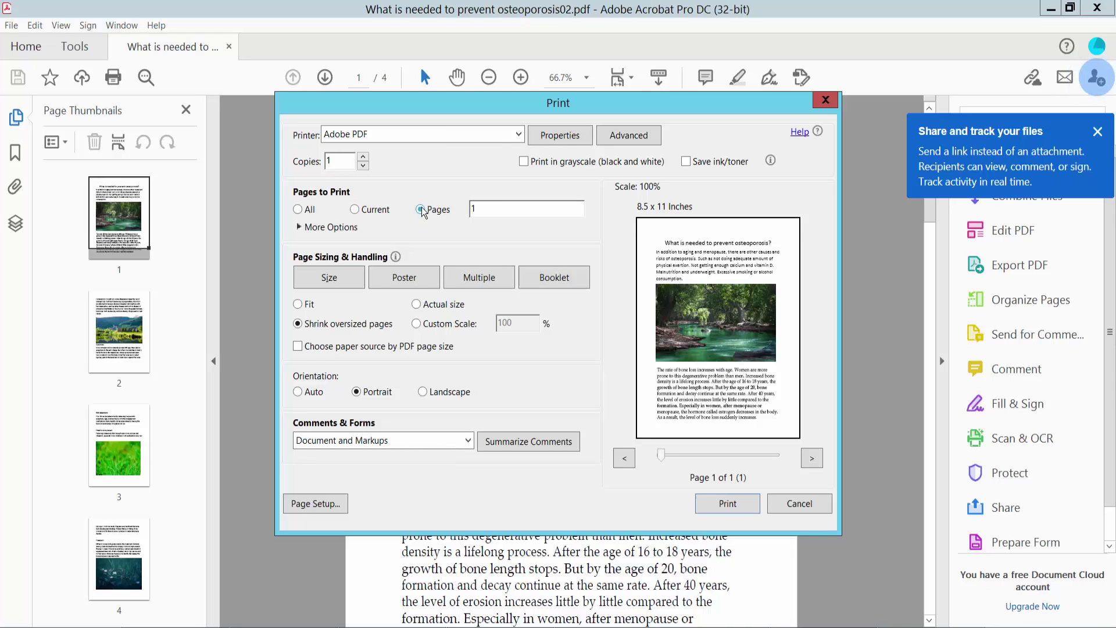
click(298, 210)
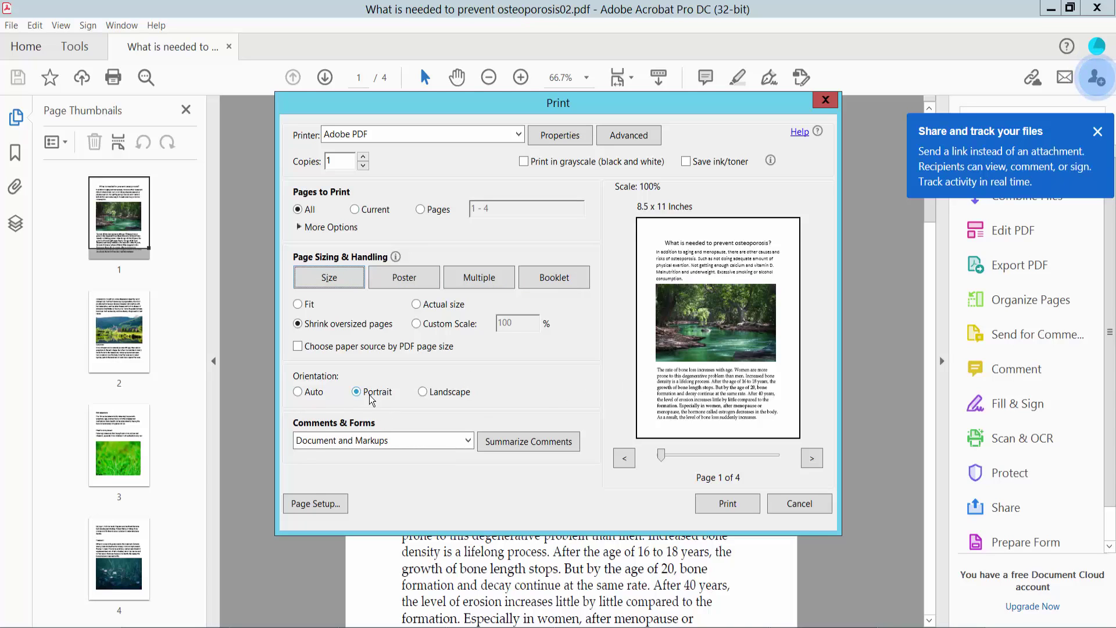
- Choose Landscape orientation and confirm it in Page Setup, giving an 11 x 8.5 inch page
click(423, 393)
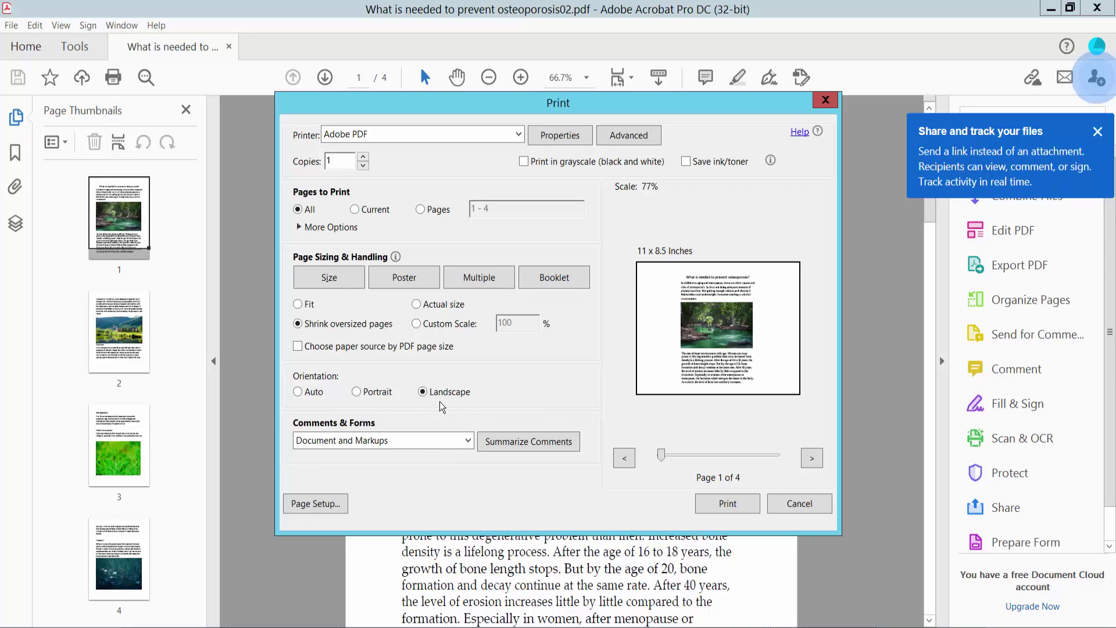
click(315, 504)
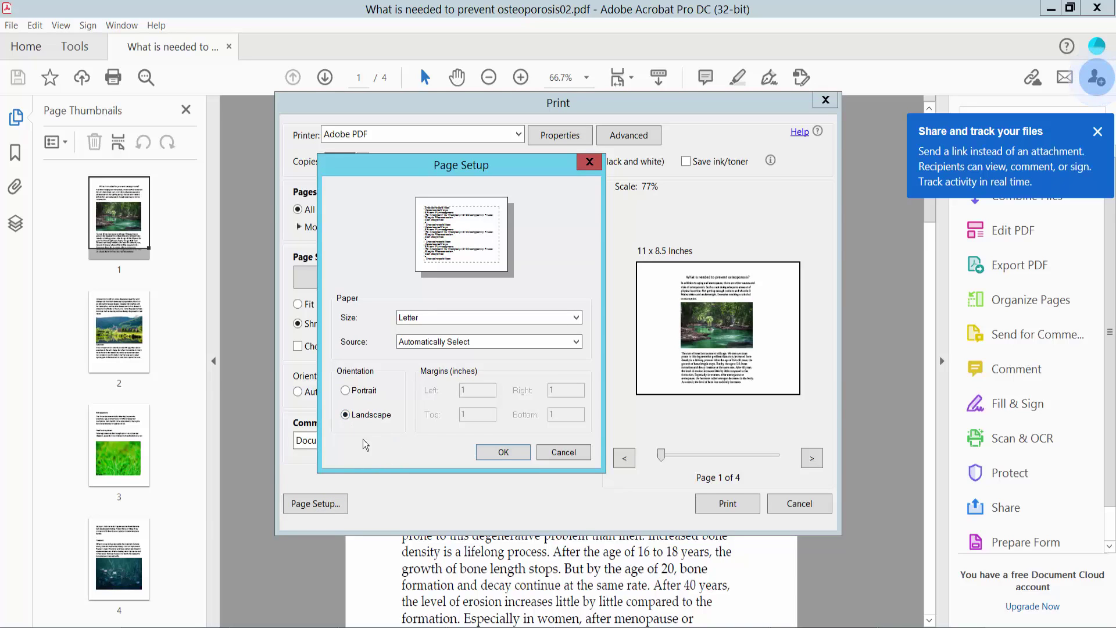
click(507, 453)
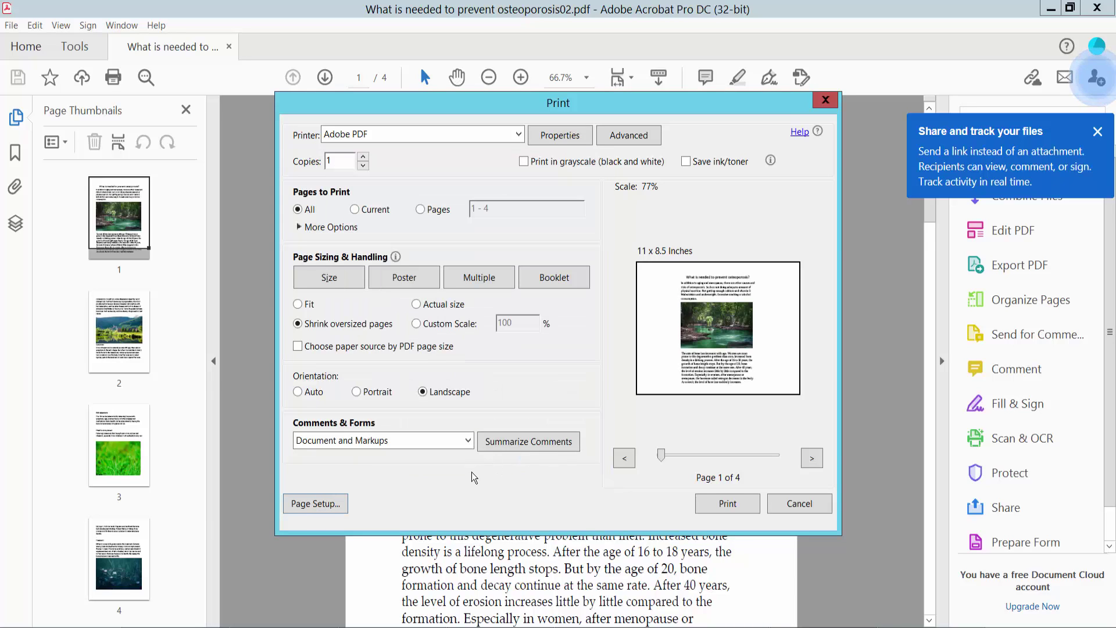
- Print to a new PDF named 'What is needed to prevent osteoporosis02788' on the Desktop
click(726, 505)
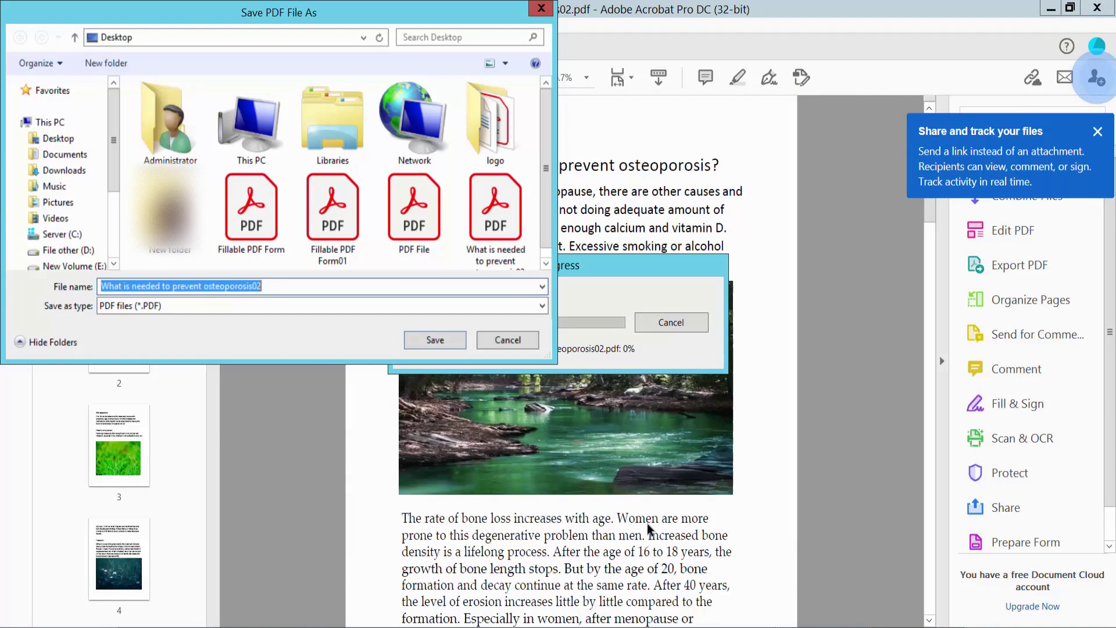
click(289, 289)
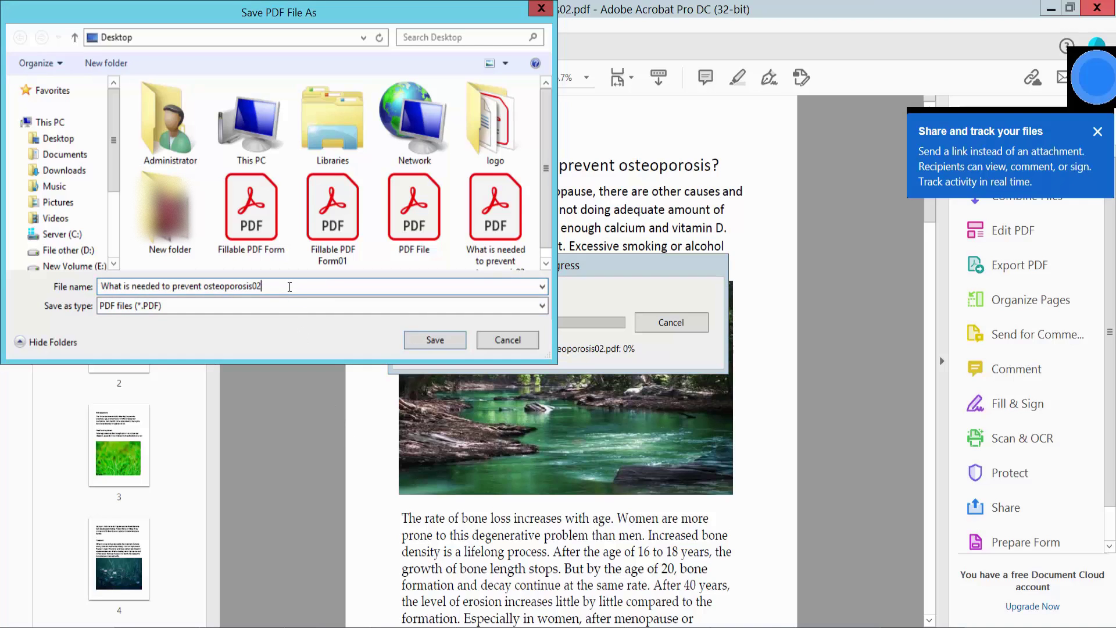
text(788)
click(57, 138)
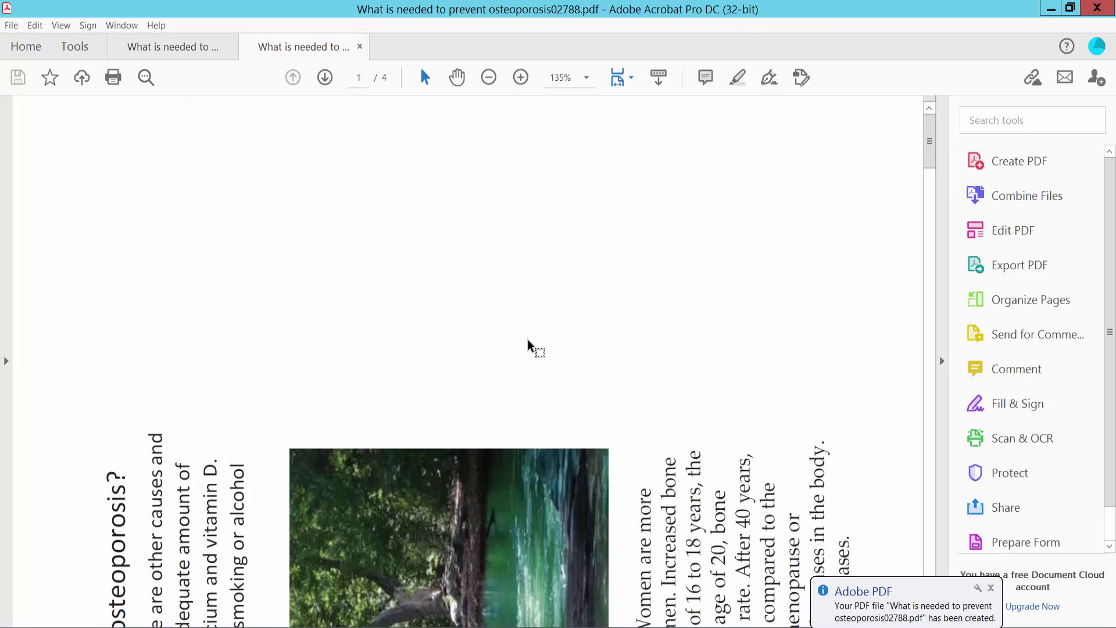
ctrl+scroll(528, 339, down, 1)
ctrl+scroll(527, 338, down, 1)
ctrl+scroll(527, 338, down, 1)
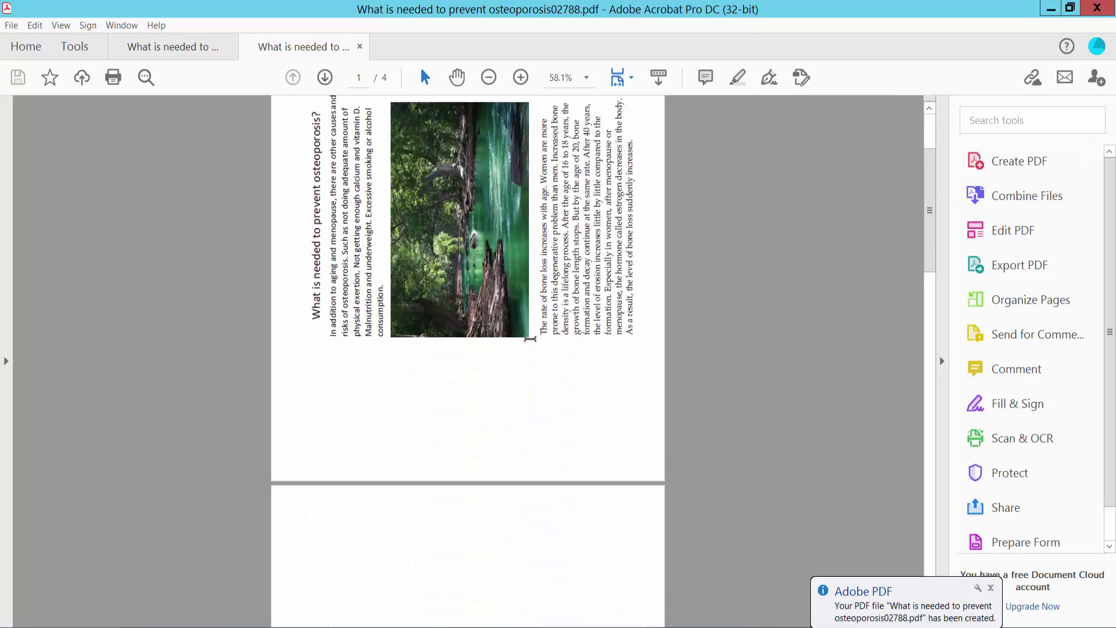
scroll(530, 339, down, 2)
ctrl+scroll(529, 339, down, 1)
scroll(529, 338, down, 3)
scroll(530, 339, down, 2)
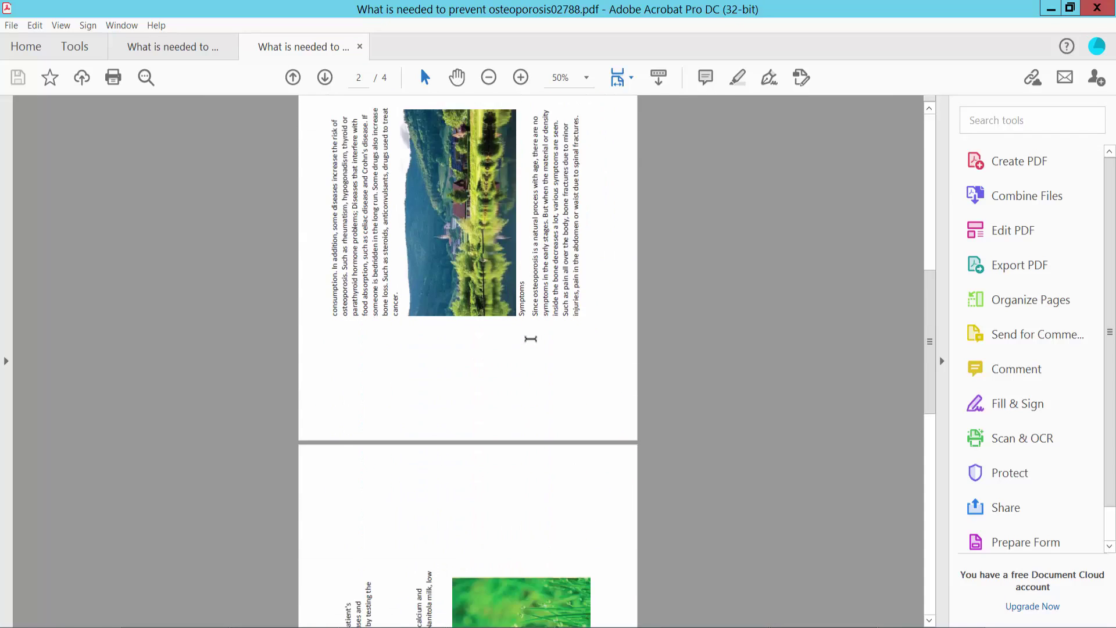
scroll(530, 339, down, 3)
scroll(530, 339, down, 2)
scroll(530, 338, down, 3)
scroll(534, 340, down, 3)
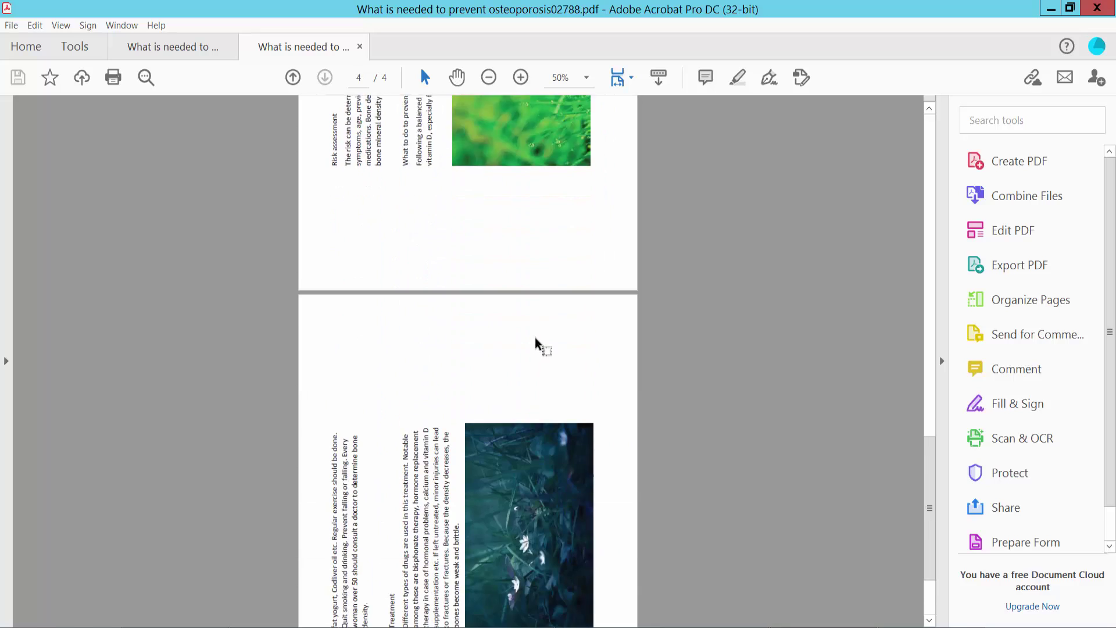
scroll(534, 337, down, 3)
scroll(536, 338, up, 7)
scroll(538, 338, up, 6)
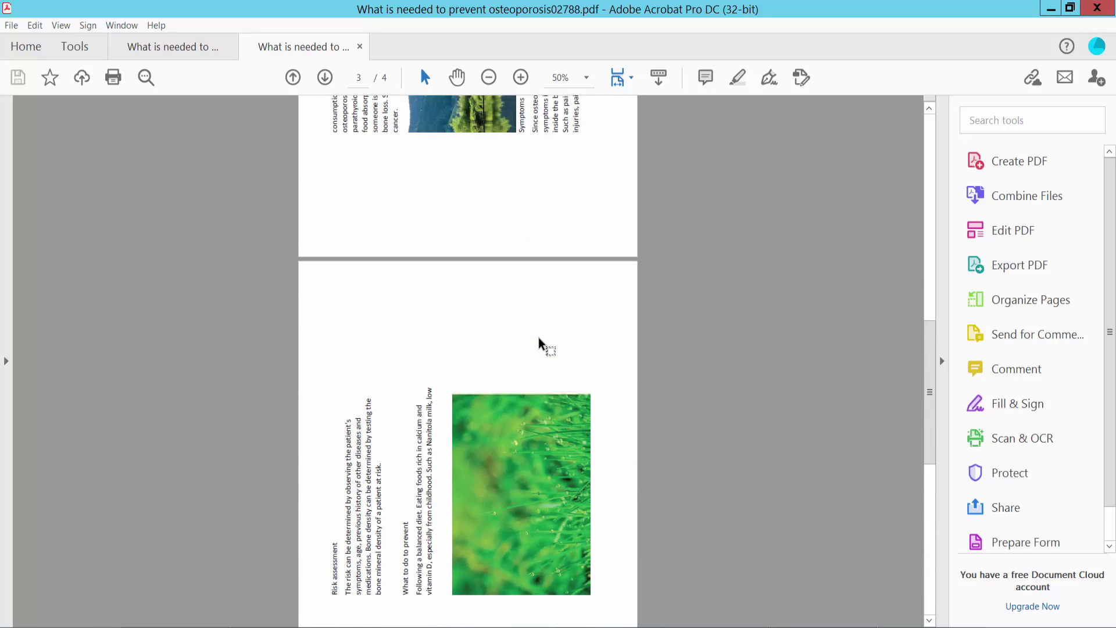
scroll(538, 337, up, 8)
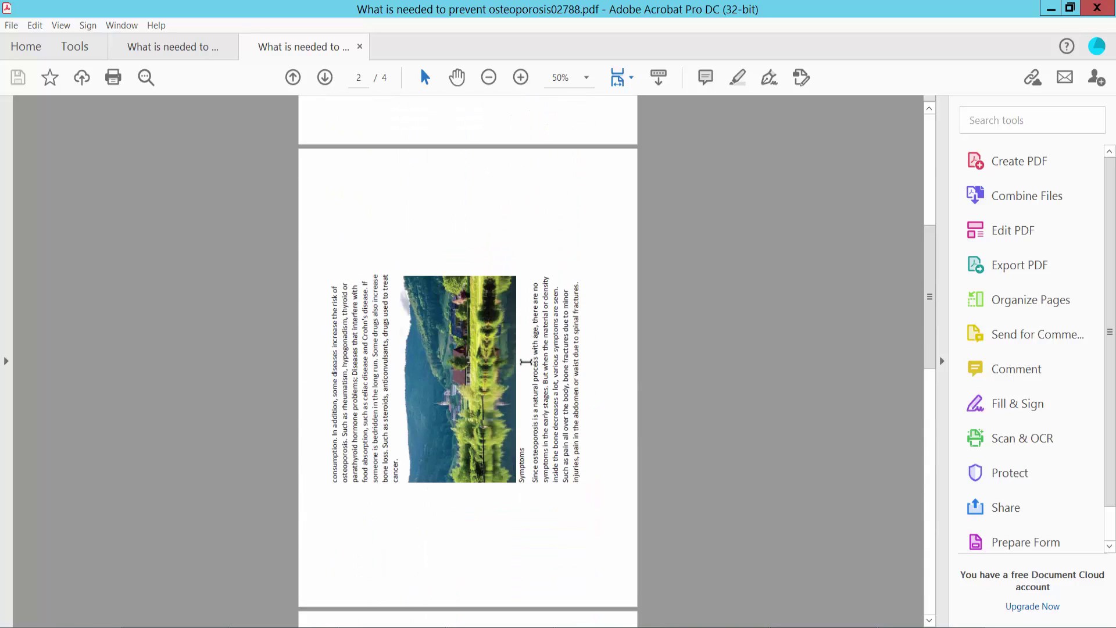